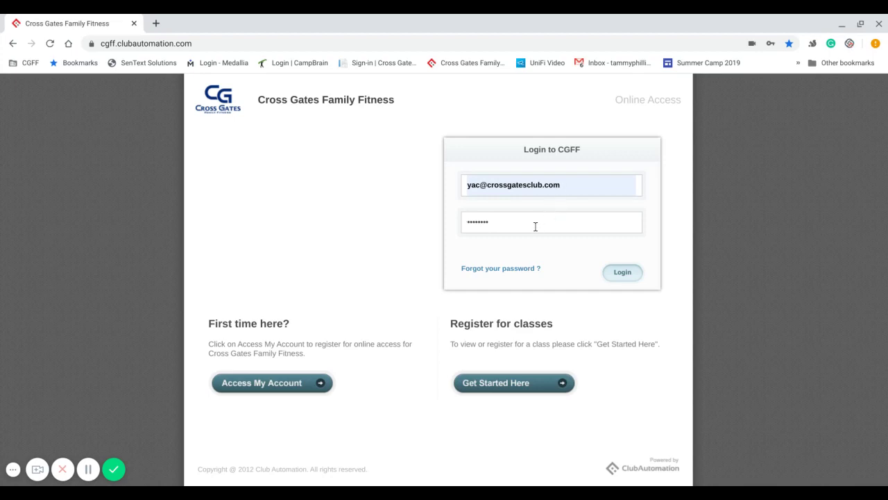
Step: Log in to the CGFF member portal with the saved e-mail and password
left_click(617, 274)
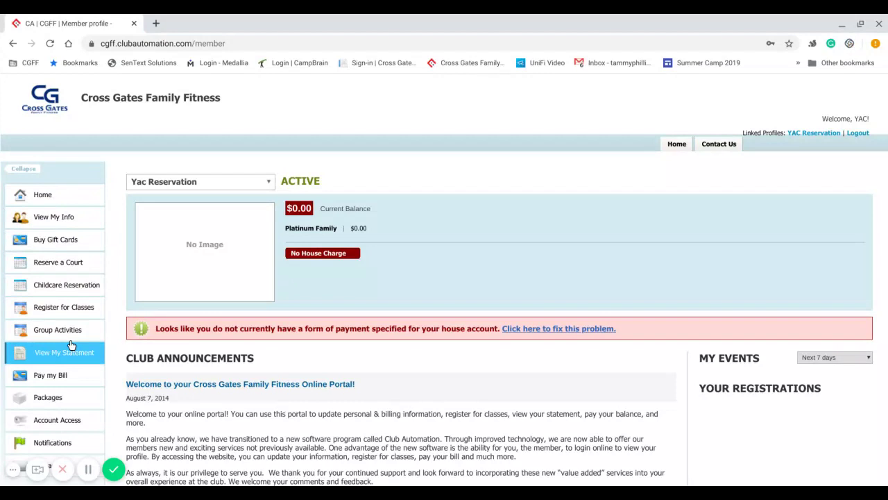
Step: Go to the Childcare Reservation page from the left navigation menu
left_click(50, 286)
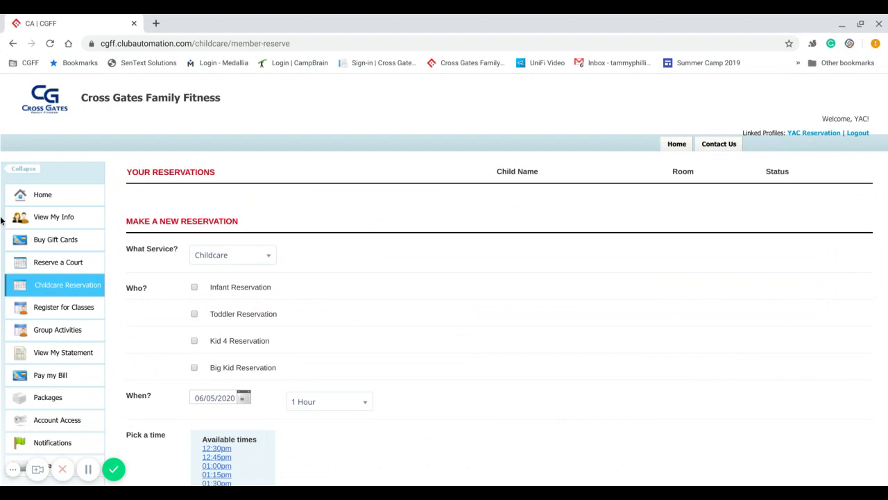
Step: Reserve the infant in Military Infants 1-8 months and the toddler in Military Babies 8-18 months, and add Kid 4
left_click(195, 286)
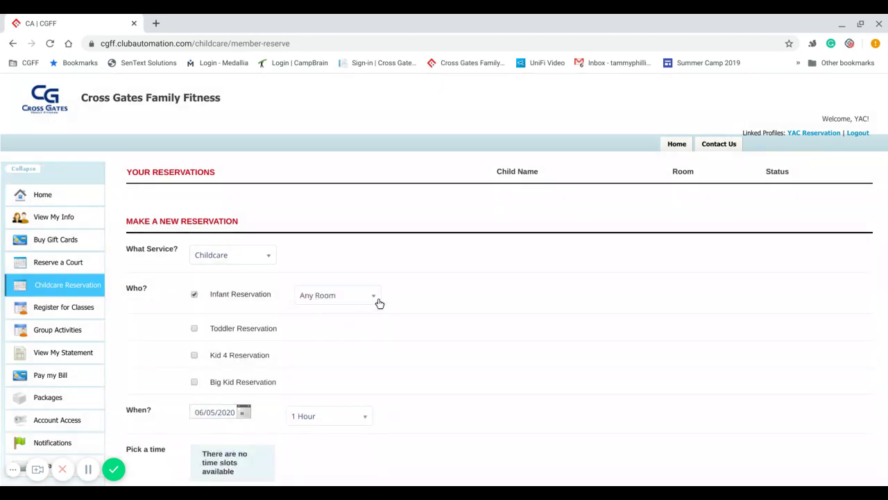
left_click(379, 303)
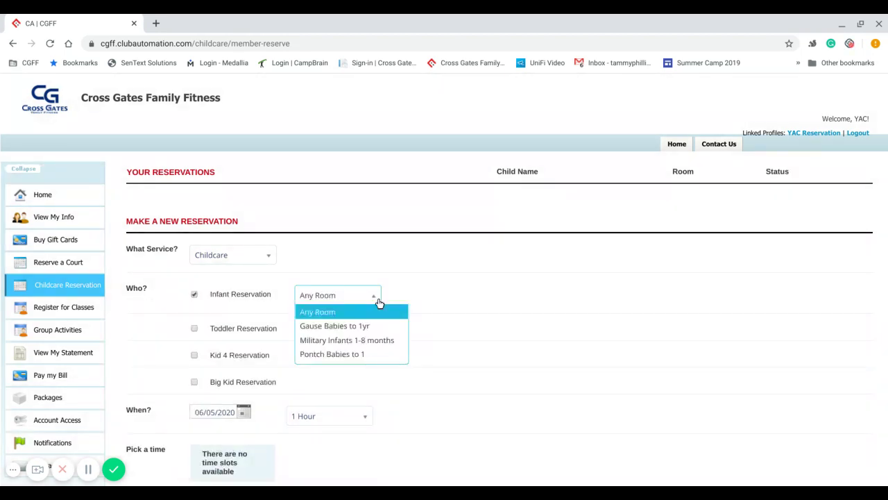
left_click(373, 341)
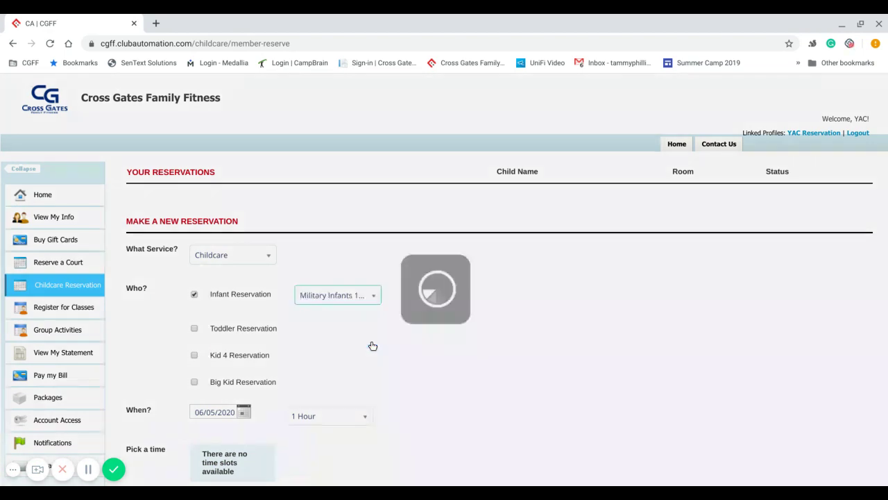
left_click(194, 329)
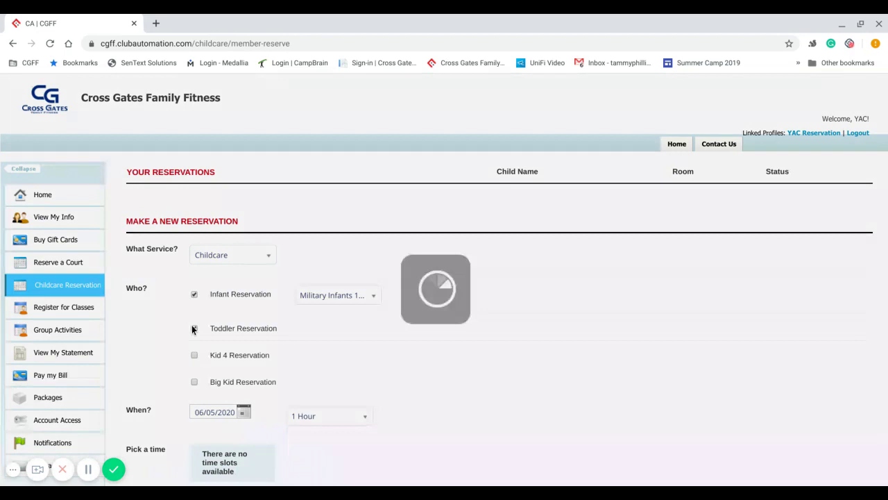
left_click(375, 339)
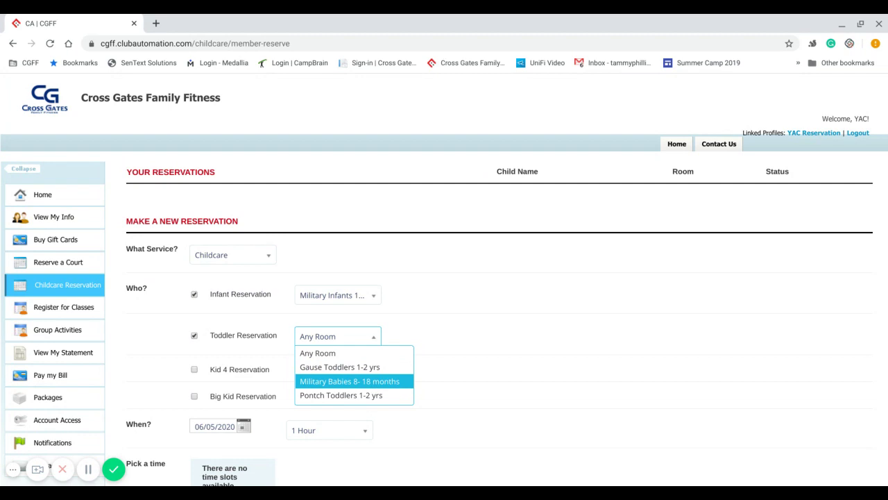
left_click(374, 383)
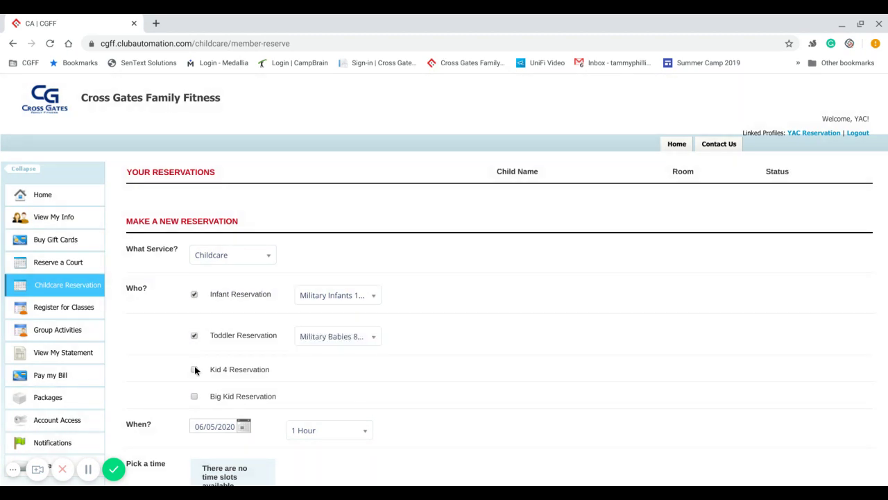
left_click(195, 370)
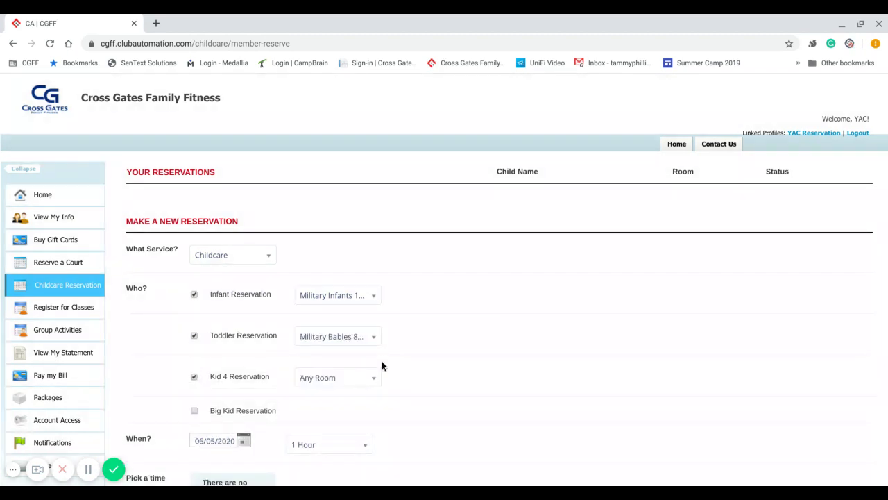
left_click(372, 378)
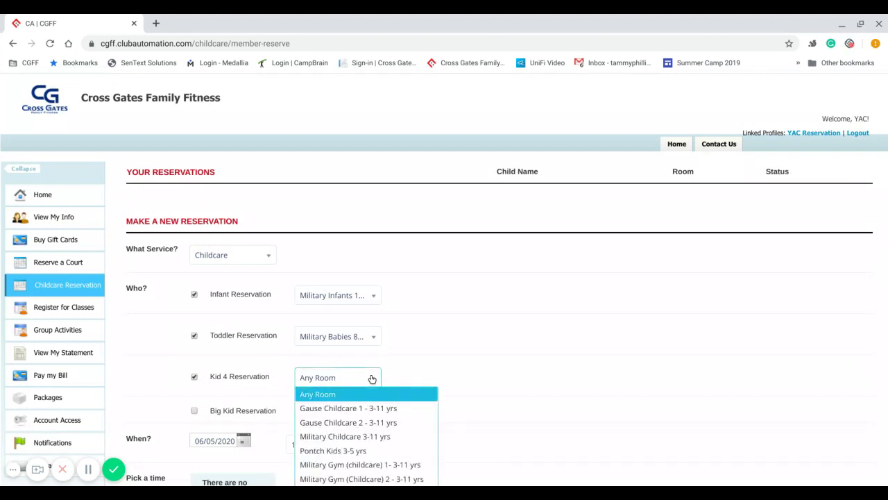
Step: Assign Kid 4 and the newly added Big Kid to Military Gym (childcare) 1 for 3-11 yrs
scroll(372, 378, "down", 1)
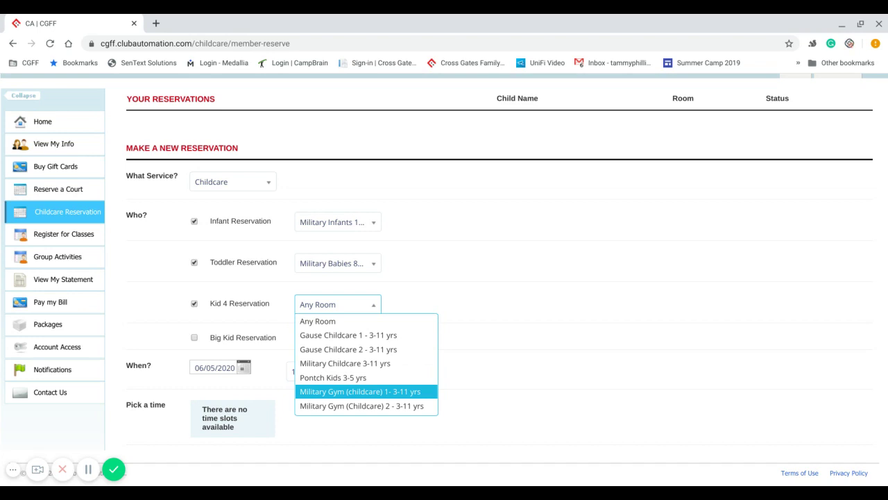
left_click(398, 391)
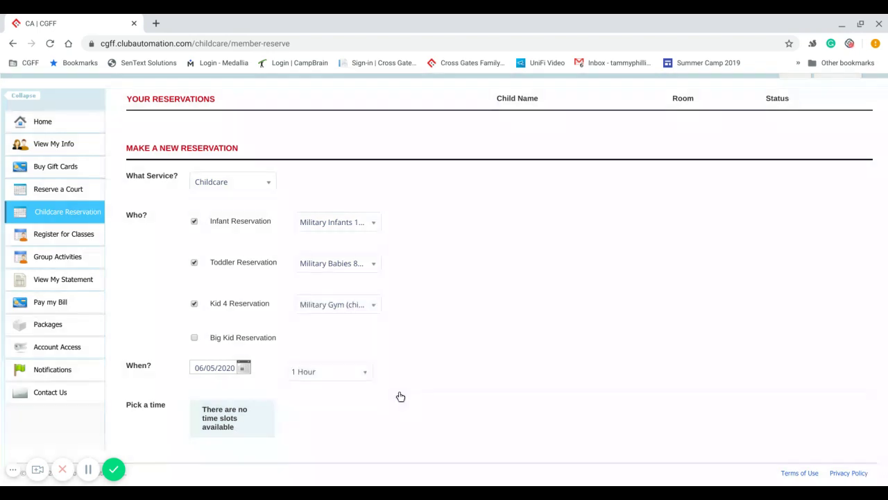
left_click(194, 340)
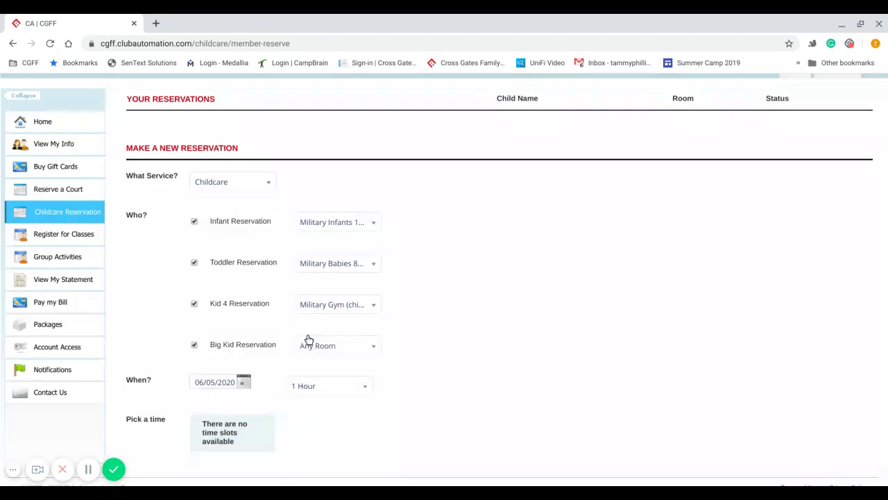
left_click(378, 353)
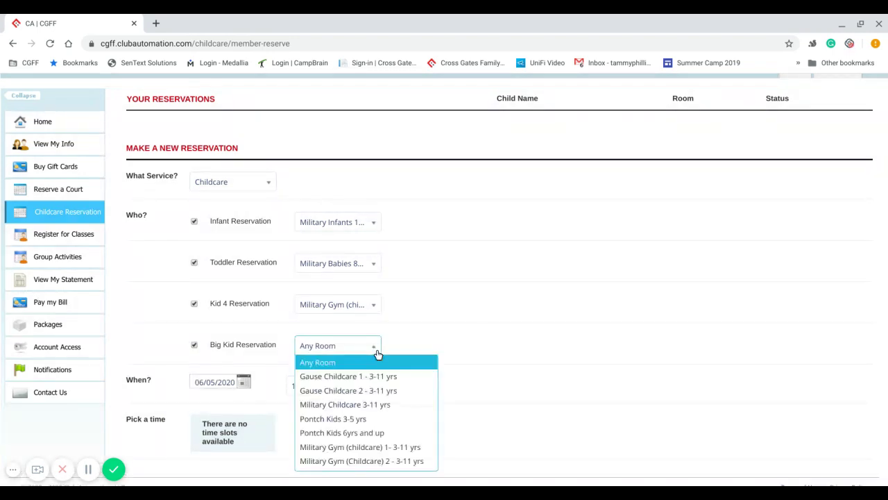
left_click(351, 448)
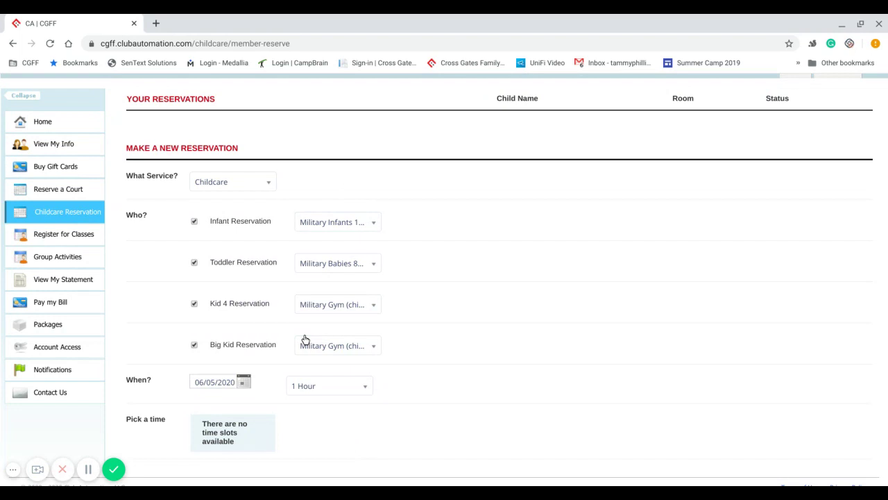
Step: Set the reservation date to 06/08/2020 with a 1 Hour duration
left_click(242, 386)
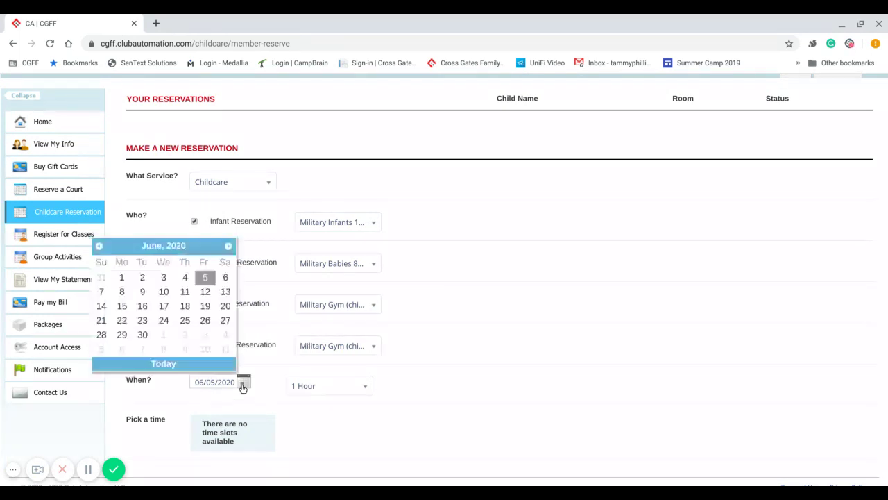
left_click(122, 292)
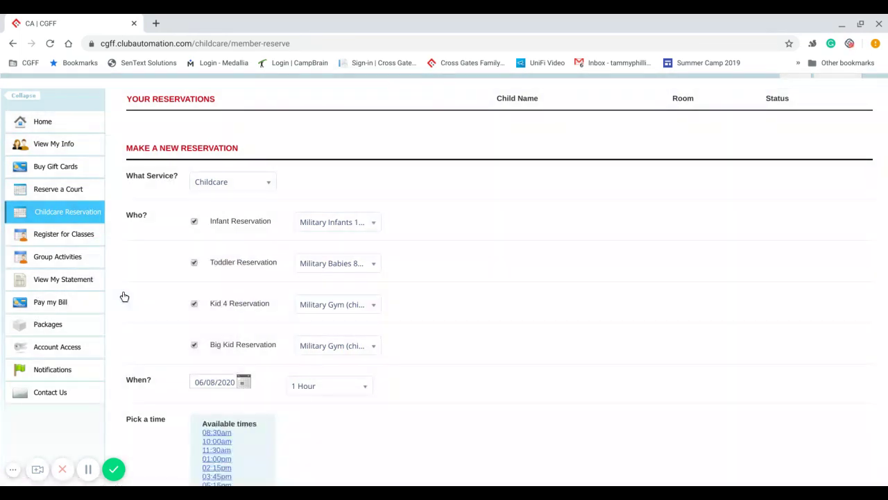
scroll(124, 296, "down", 1)
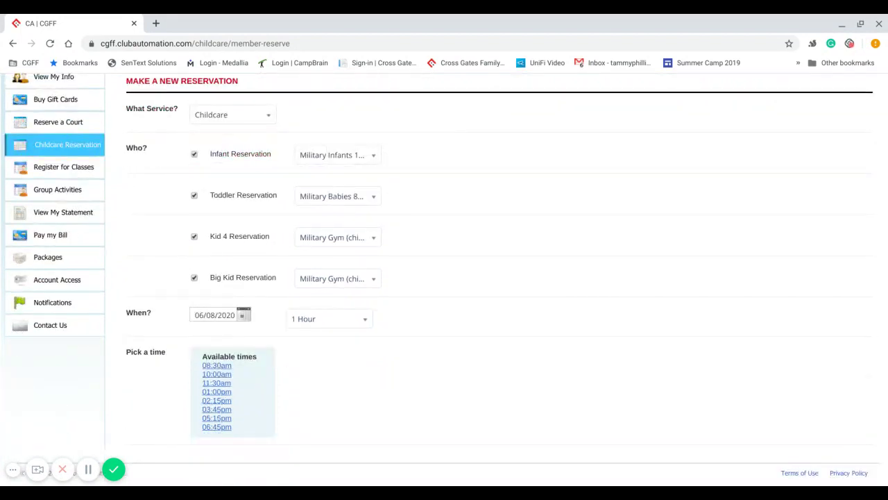
left_click(366, 321)
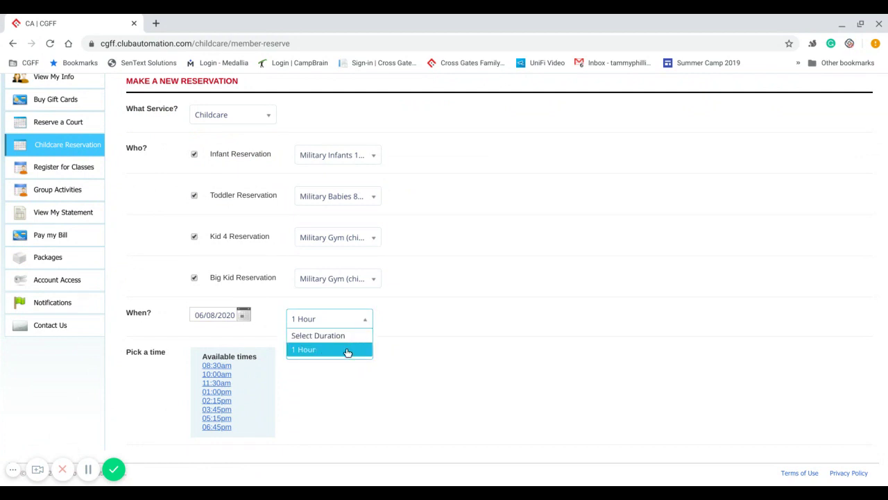
left_click(347, 351)
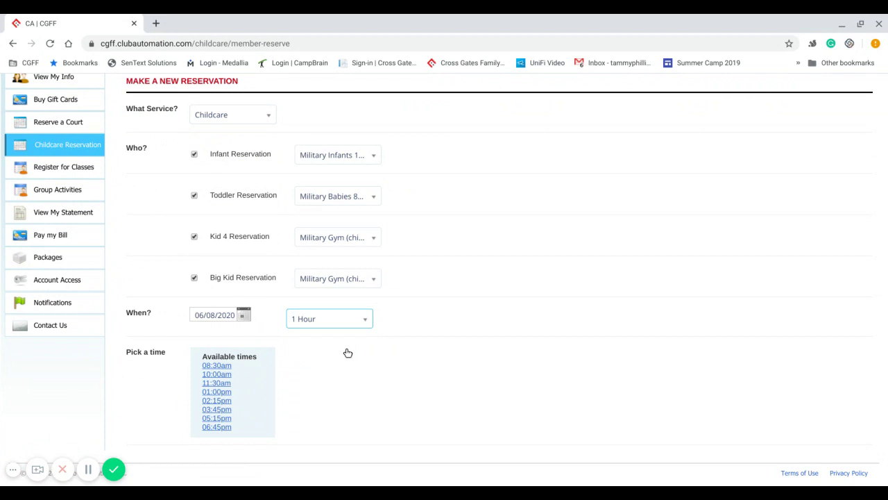
Step: Book the 11:30am slot on June 8 and confirm the four-child reservation
left_click(225, 386)
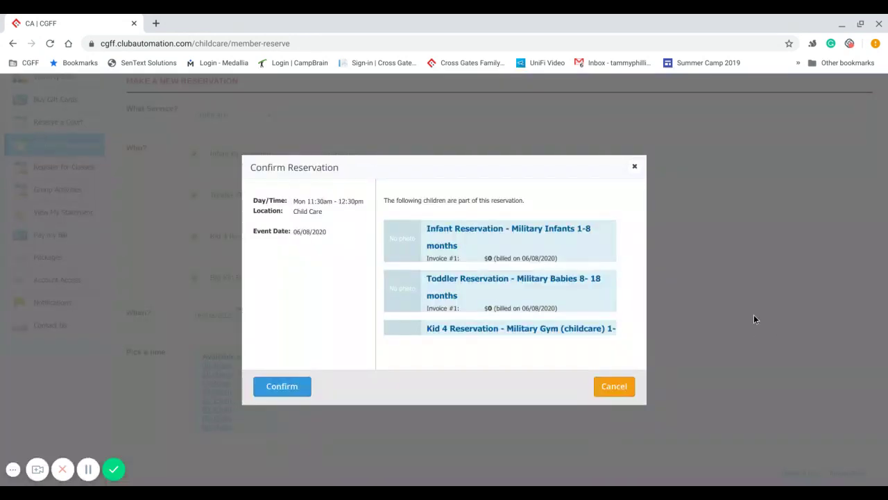
scroll(500, 278, "down", 3)
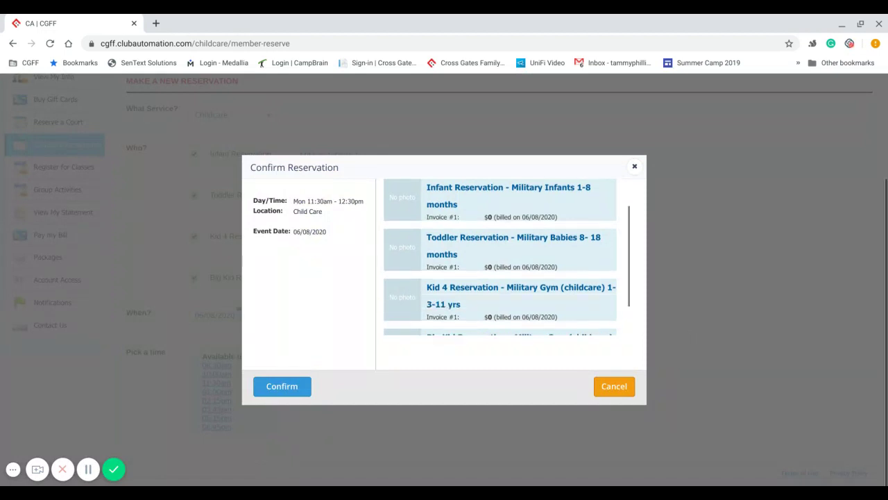
scroll(500, 256, "up", 3)
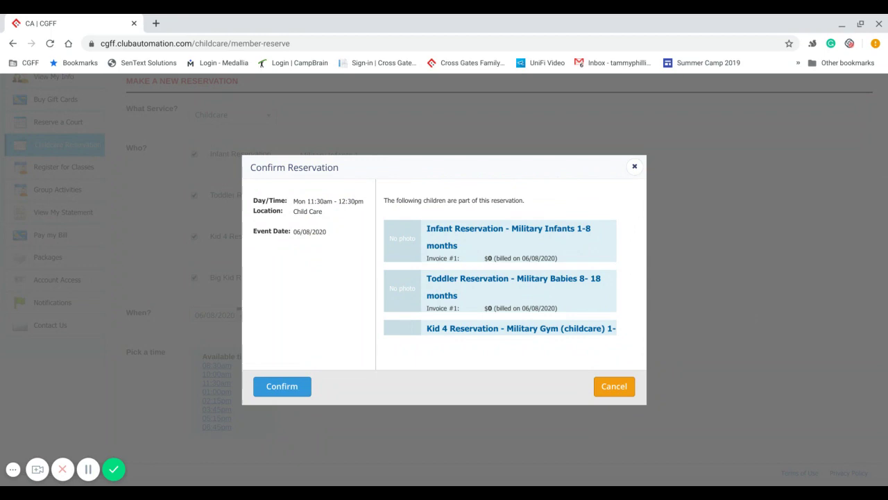
key("Return")
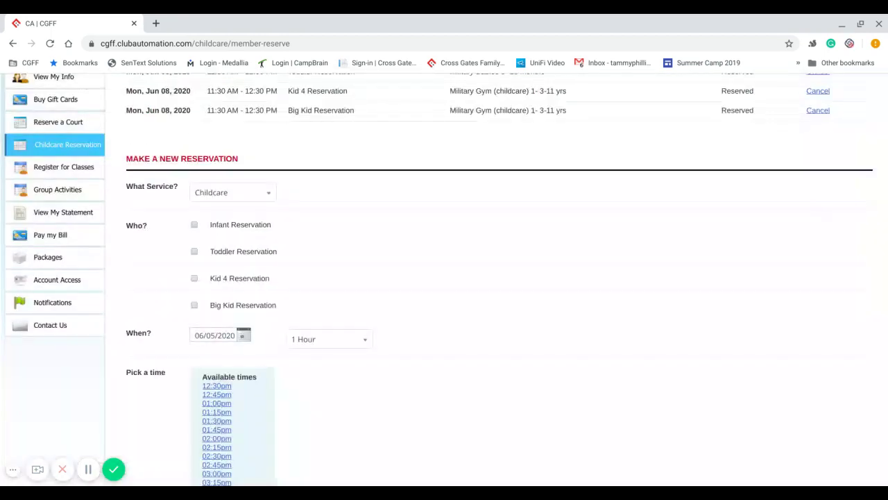
scroll(444, 278, "up", 2)
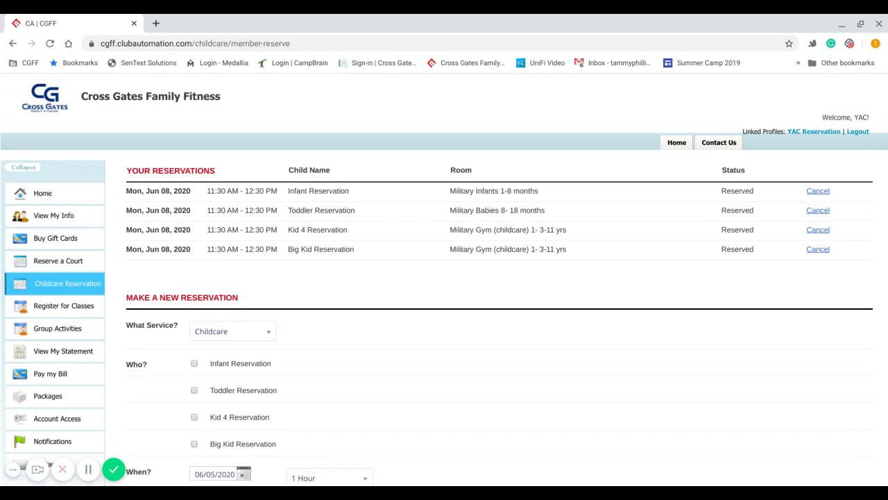
Step: Cancel the Infant, Toddler, Kid 4 and Big Kid reservations, confirming each cancellation
left_click(819, 191)
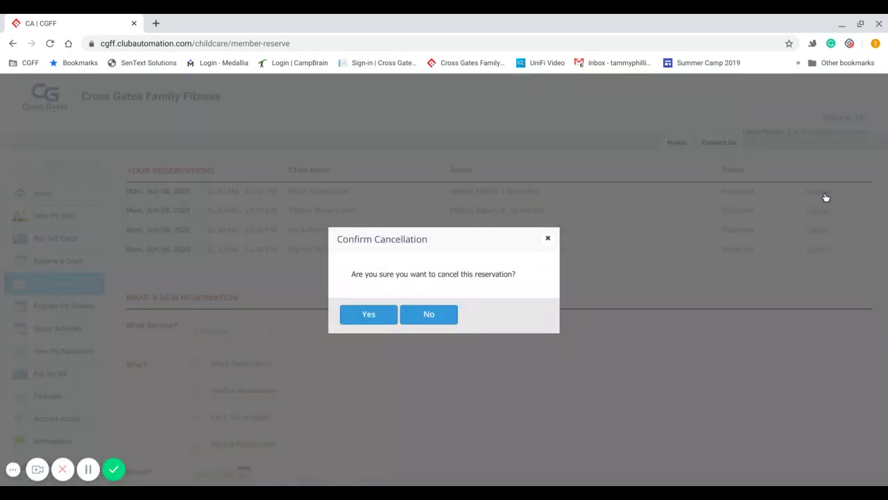
left_click(379, 324)
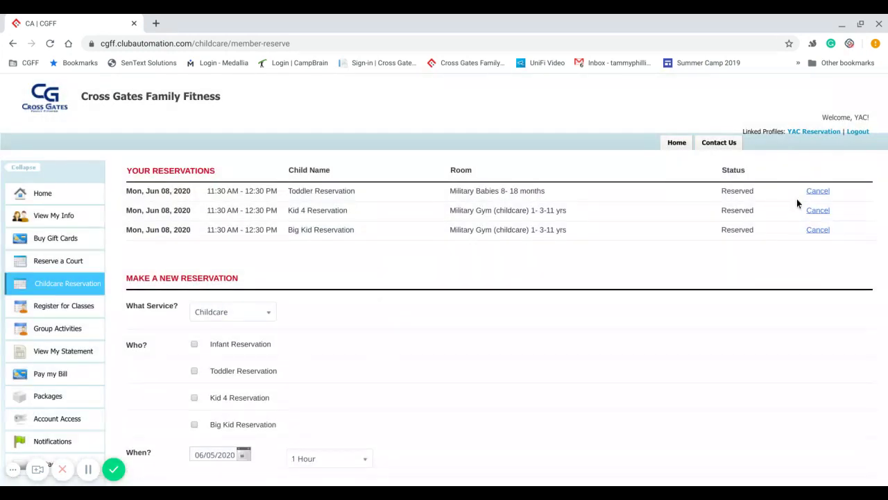
left_click(820, 191)
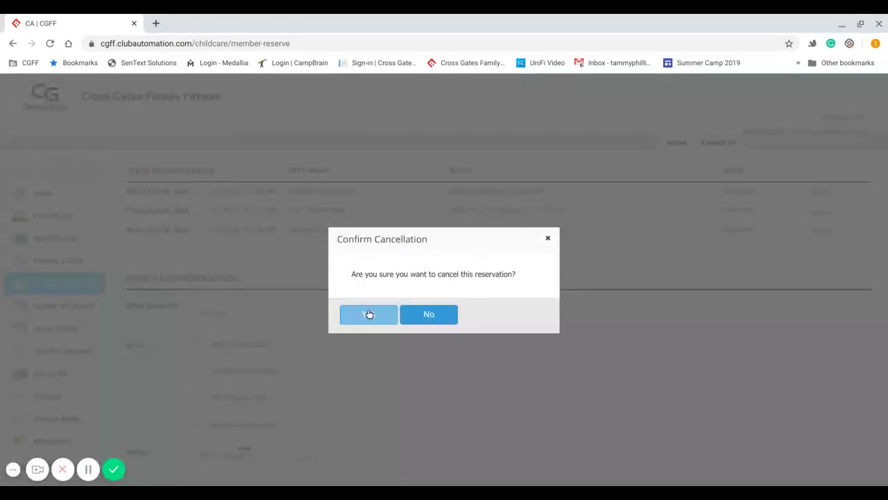
left_click(368, 313)
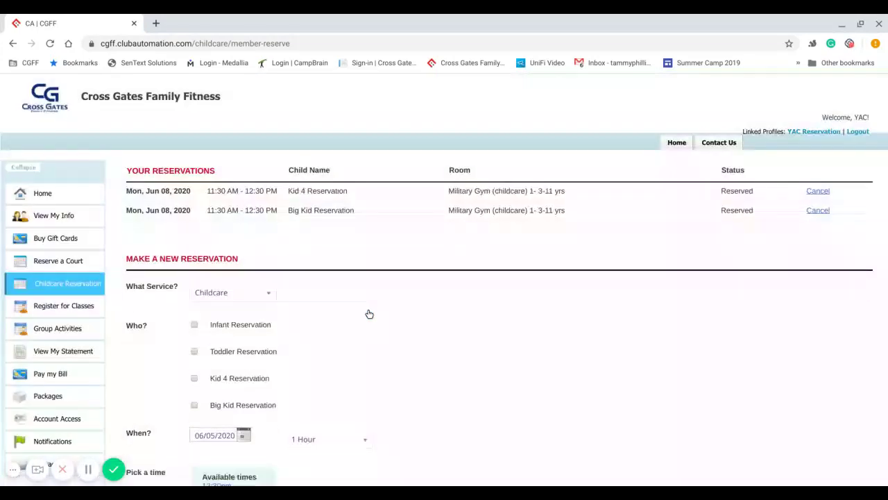
left_click(815, 195)
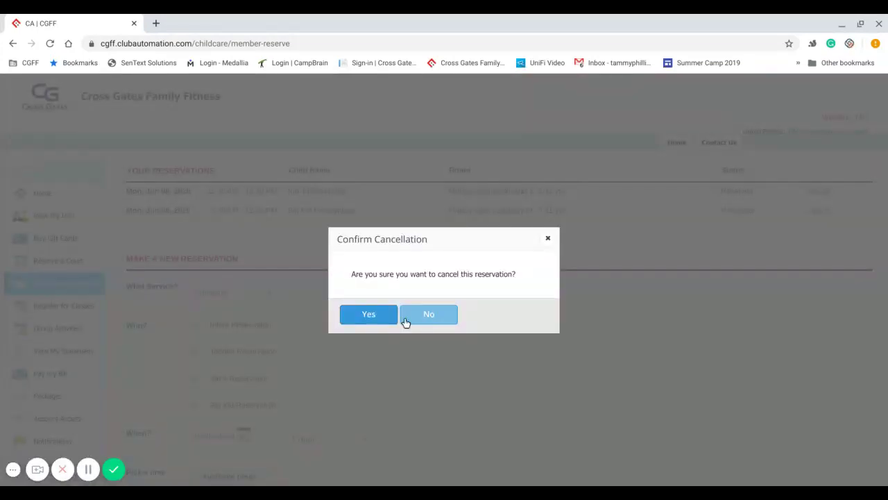
left_click(384, 319)
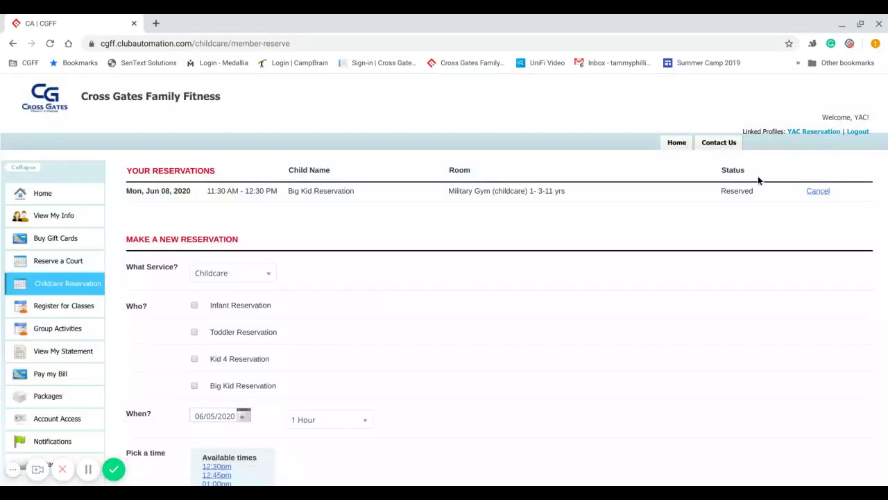
left_click(818, 192)
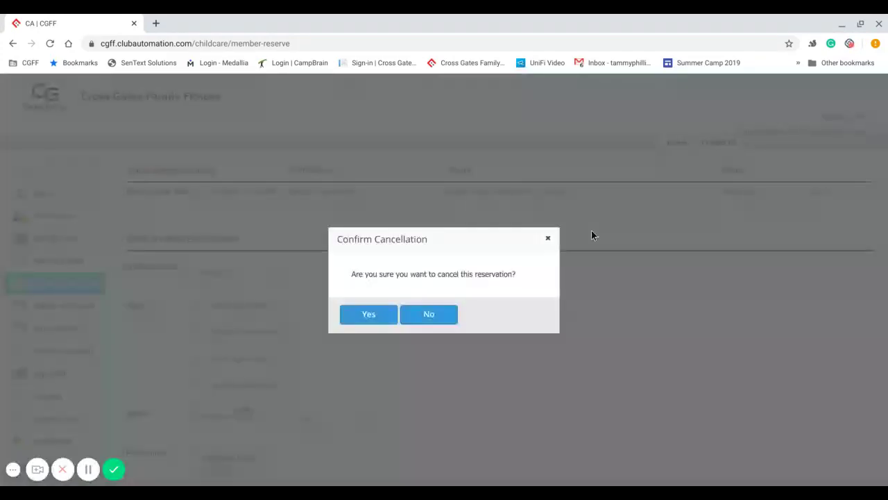
left_click(361, 322)
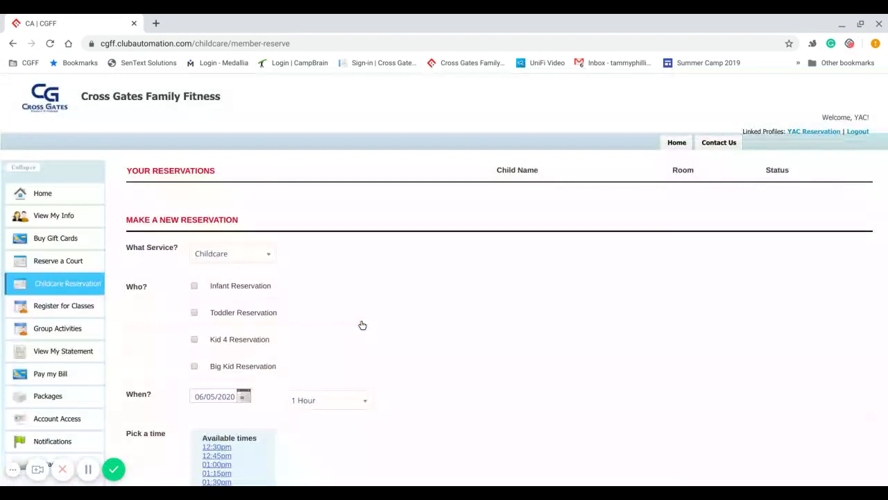